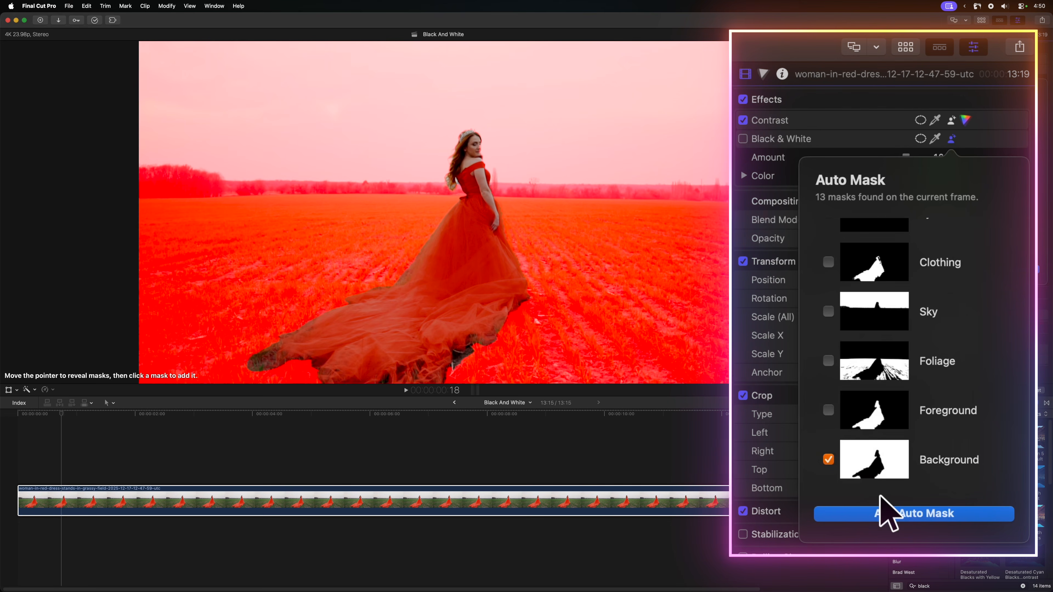
# Step: Add a Background auto mask to the Black & White effect, set Shrink/Expand to 21, Erode to 101 and Blur to 37, and invert the mask
pyautogui.click(926, 516)
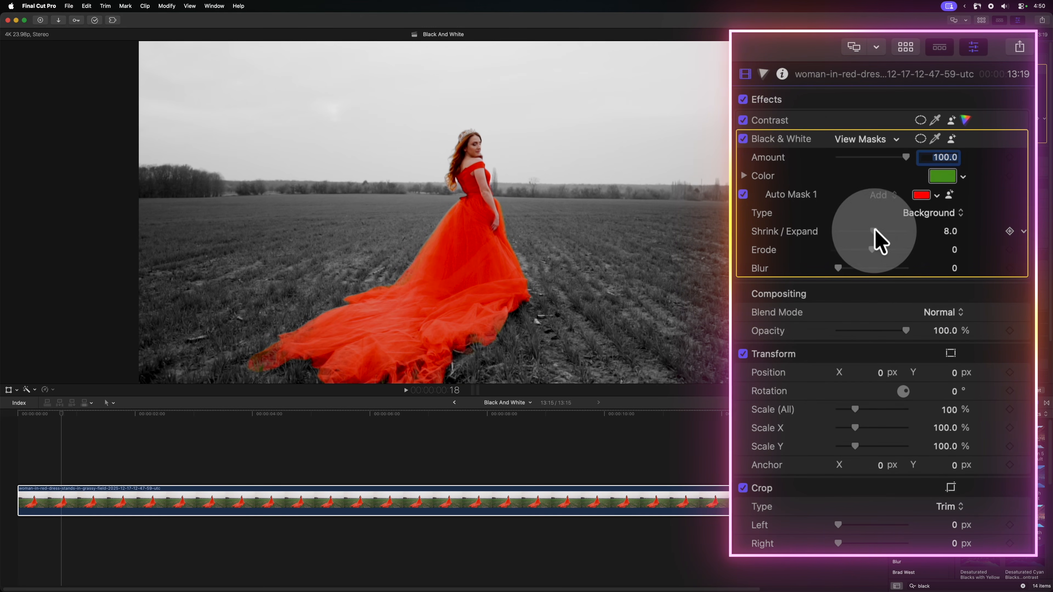
pyautogui.moveTo(852, 268); pyautogui.dragTo(876, 250)
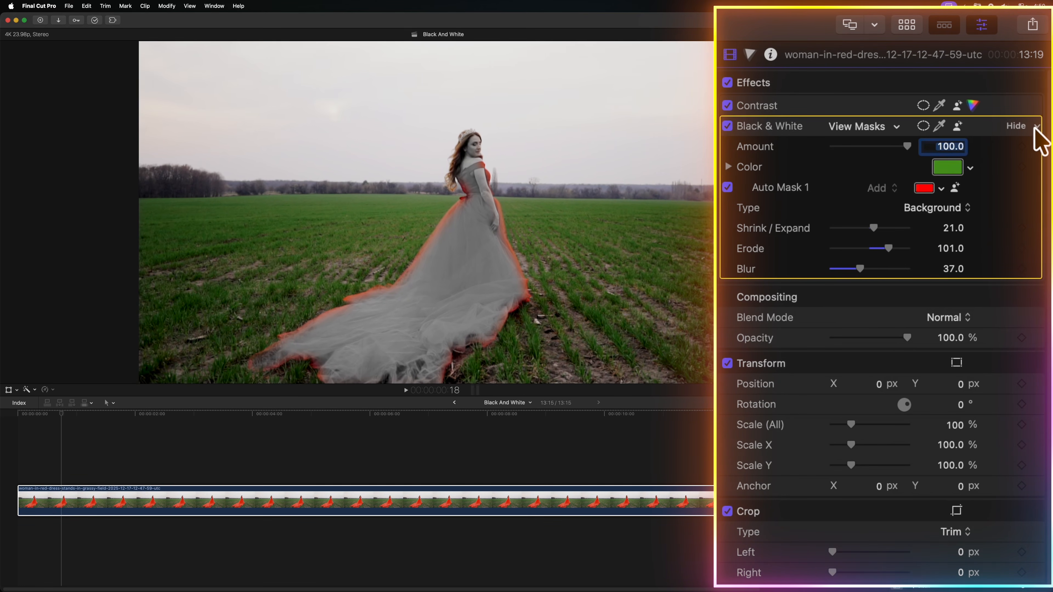
pyautogui.click(1036, 127)
pyautogui.click(982, 419)
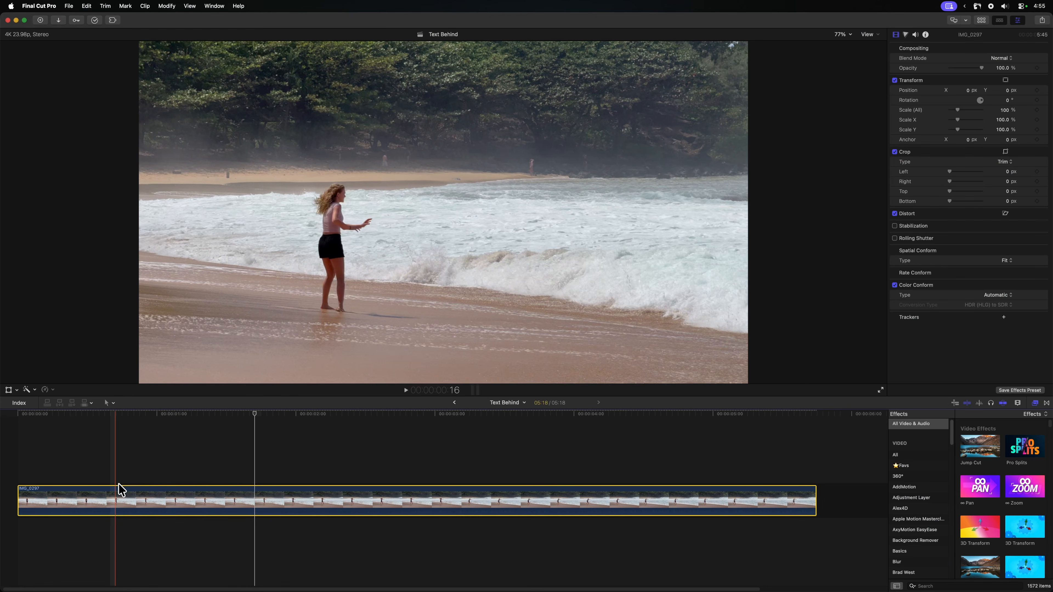
# Step: Duplicate the IMG_0297 beach clip directly above the original and apply the Auto Mask effect to the upper copy
pyautogui.click(104, 514)
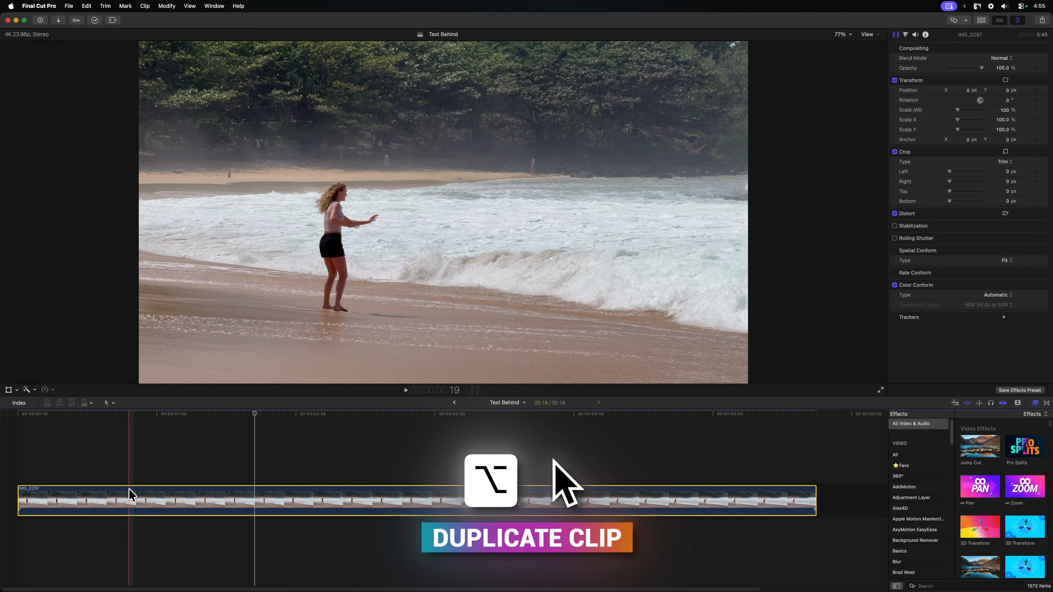
pyautogui.moveTo(129, 488); pyautogui.dragTo(129, 459)
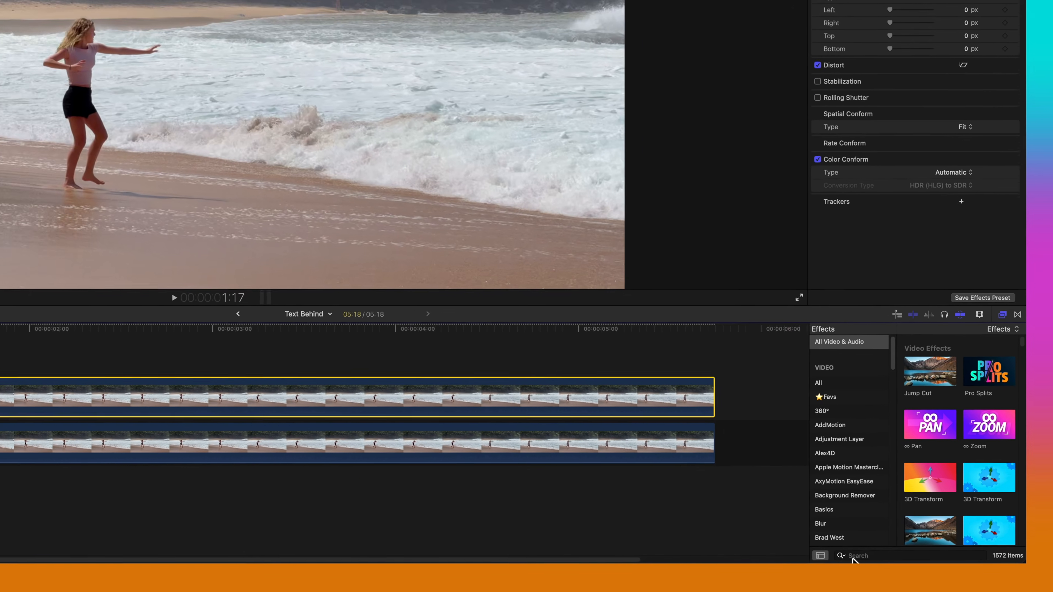
pyautogui.click(918, 578)
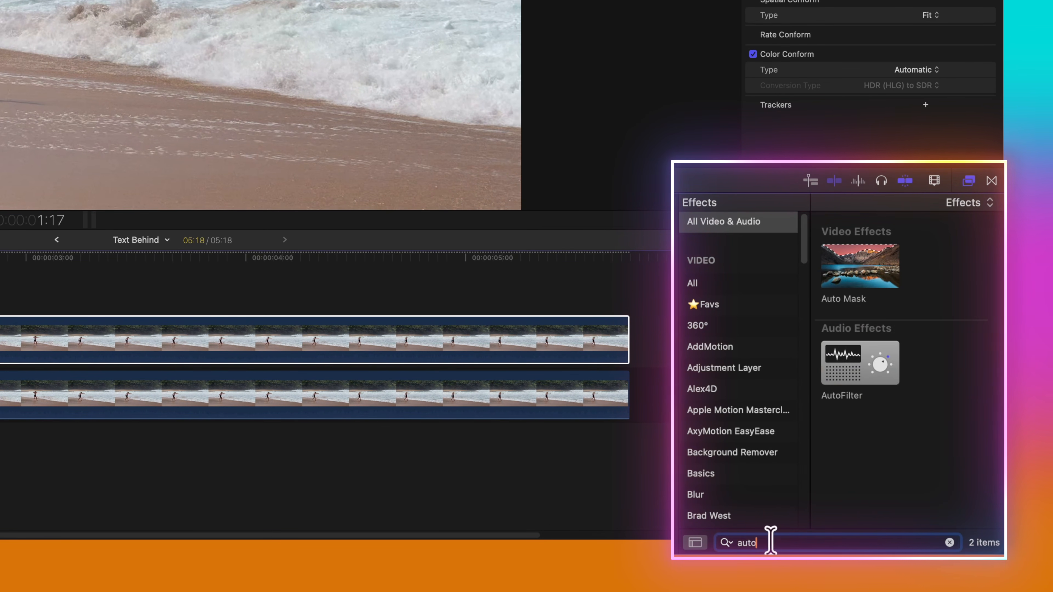
pyautogui.moveTo(860, 265); pyautogui.dragTo(347, 466)
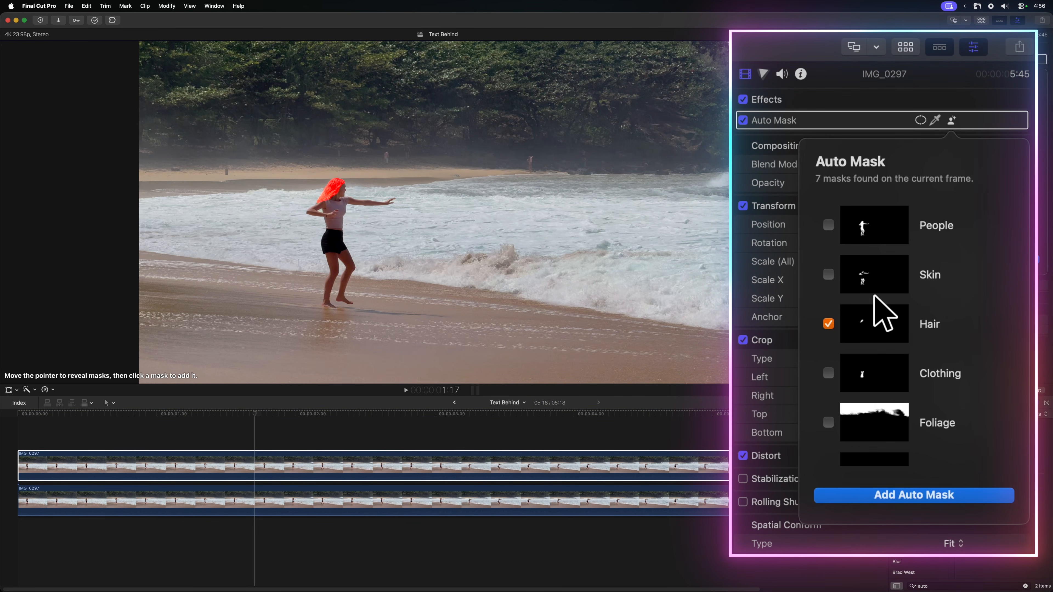
# Step: Deselect Hair and add an auto mask for People to the upper clip
pyautogui.scroll(-2, 875, 316)
pyautogui.scroll(2, 869, 332)
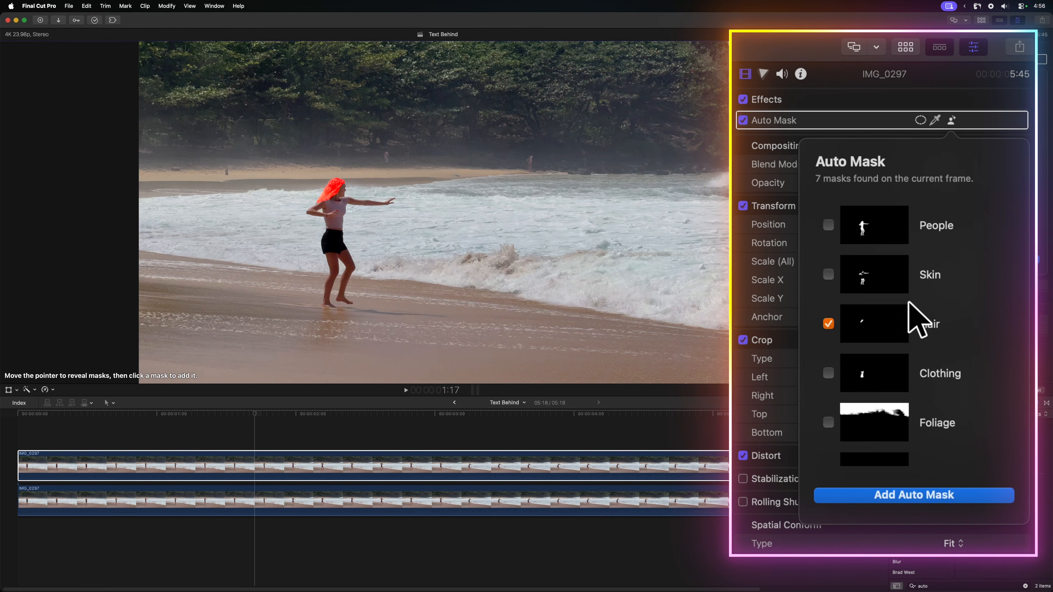
pyautogui.click(828, 323)
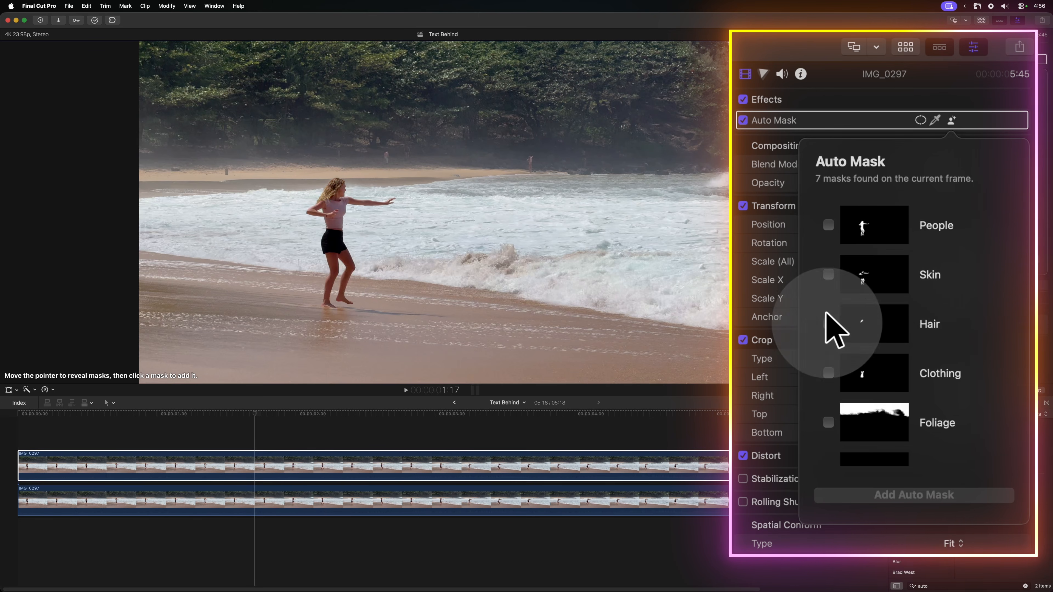
pyautogui.click(829, 225)
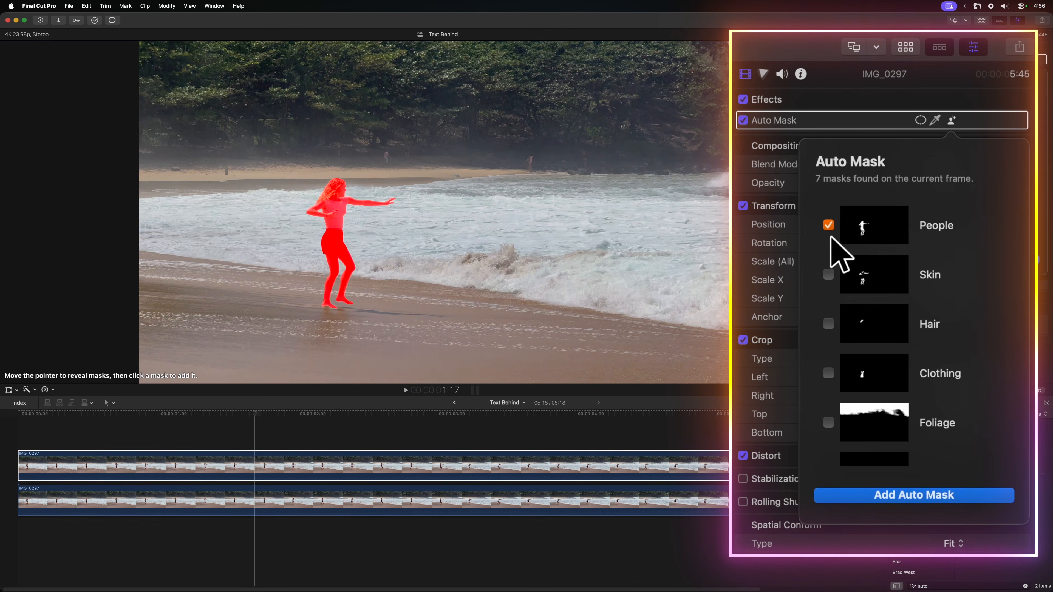
pyautogui.click(975, 495)
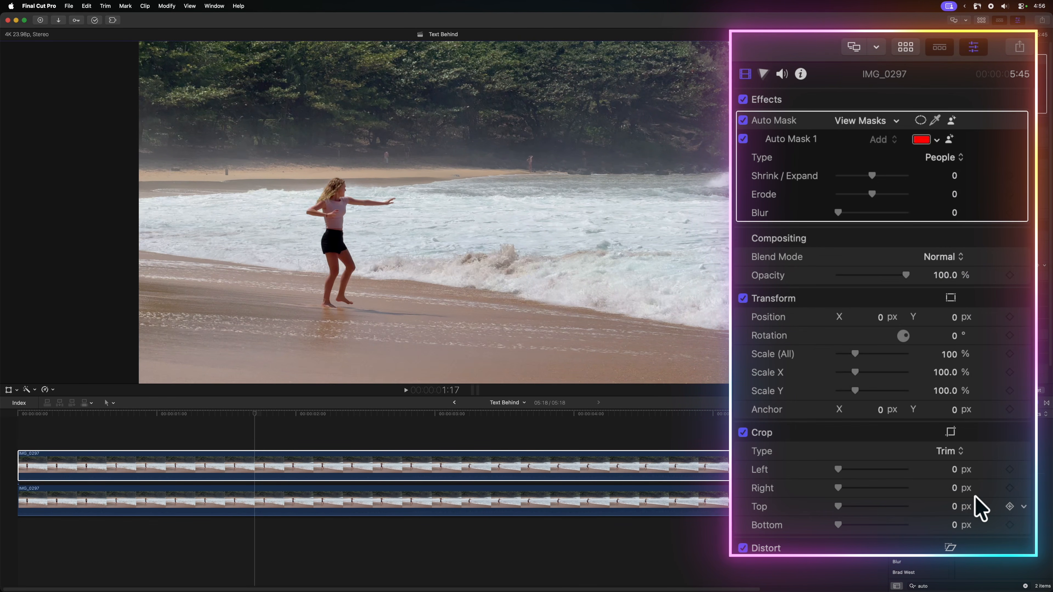
# Step: Add a default title at the start of the timeline and set its text to "SUBSCRIBE!"
pyautogui.moveTo(250, 414); pyautogui.dragTo(5, 406)
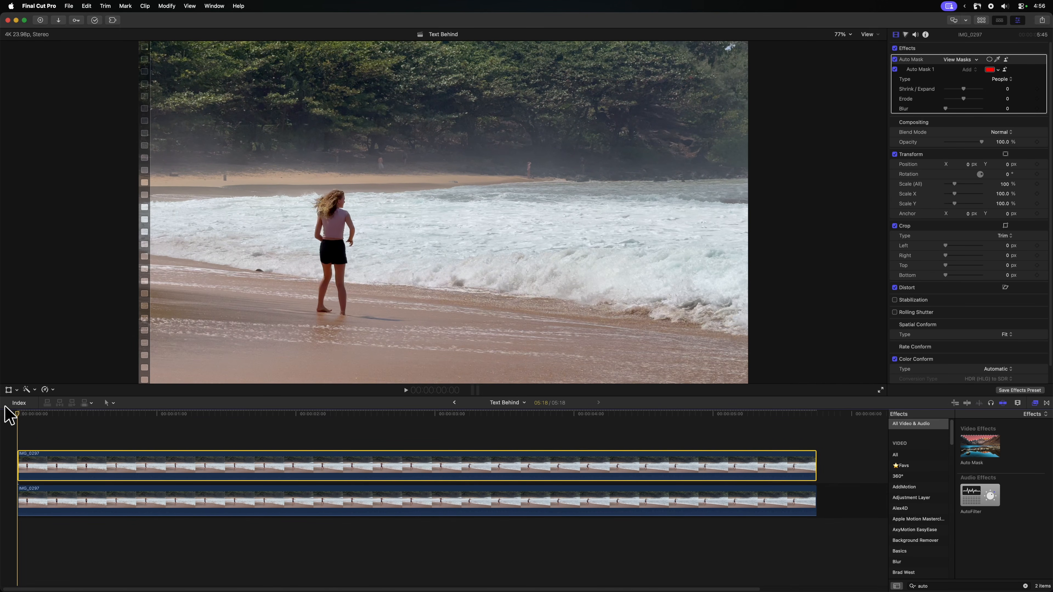
pyautogui.hotkey('ctrl', 't')
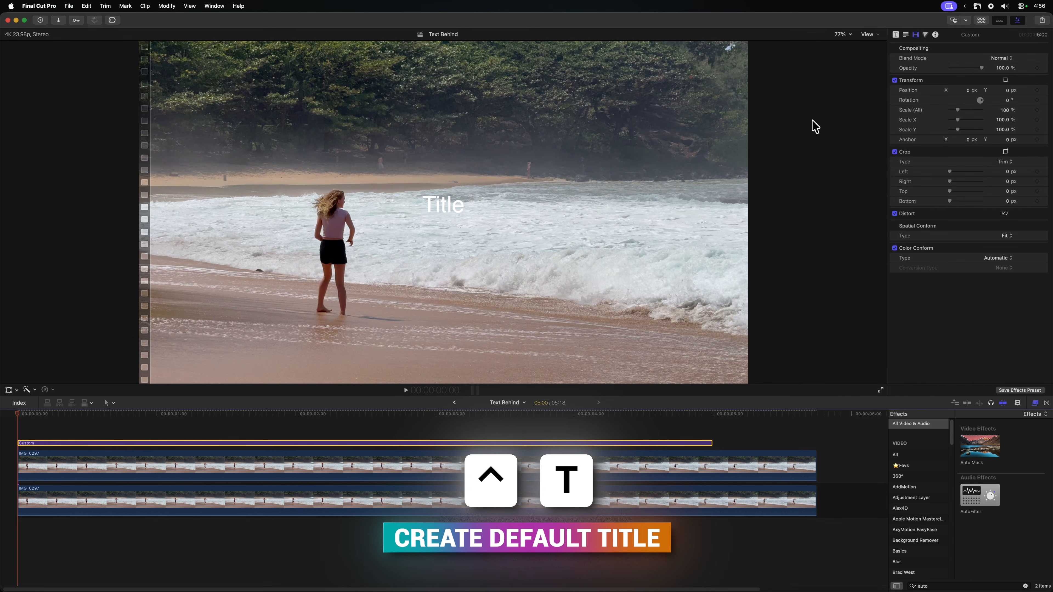
pyautogui.click(905, 35)
pyautogui.doubleClick(923, 76)
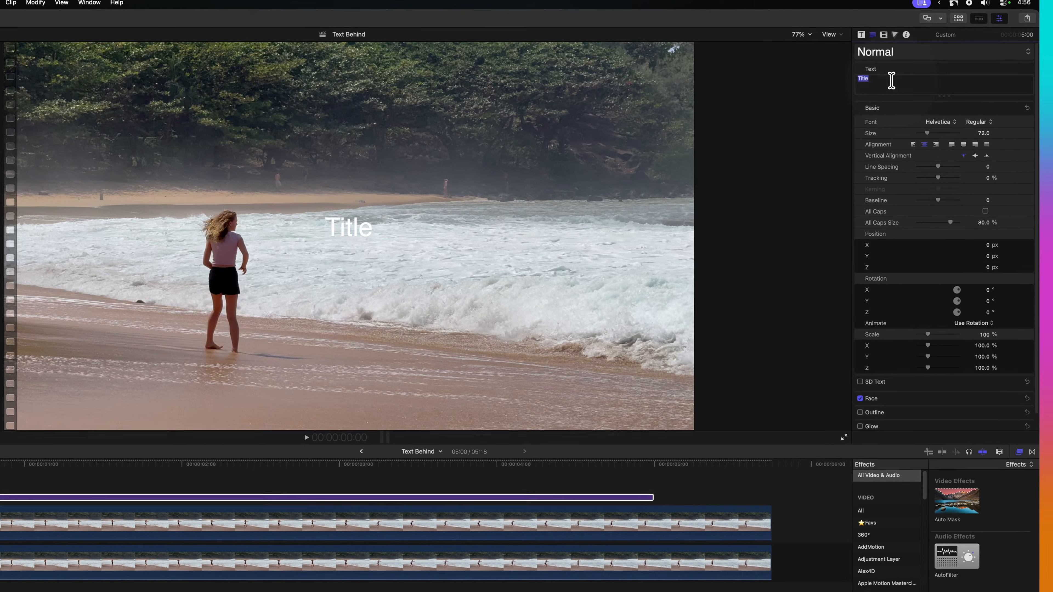
pyautogui.write('SUBSCRIBE!')
# Step: Set the title's font to Passion One and its size to 358
pyautogui.click(894, 142)
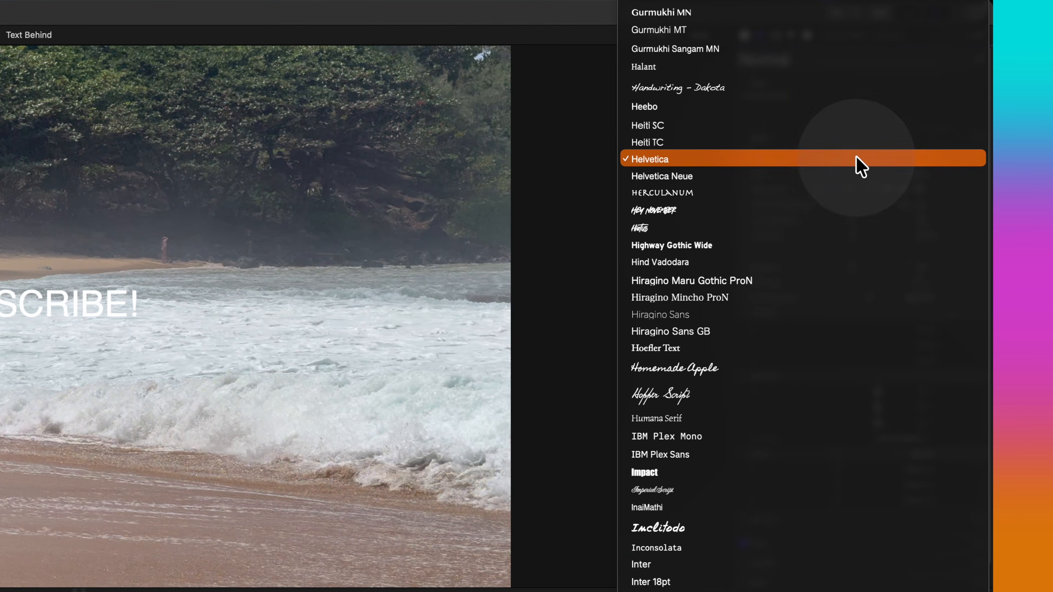
pyautogui.click(932, 157)
pyautogui.moveTo(915, 173); pyautogui.dragTo(915, 83)
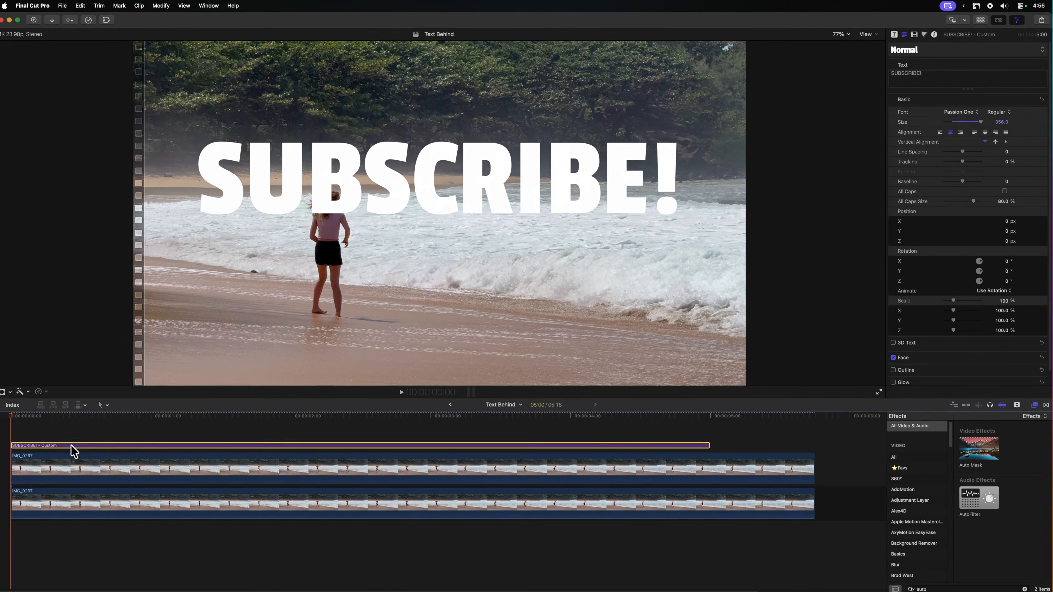
# Step: Place the title between the two beach clips so the text sits behind the woman, and play the result
pyautogui.moveTo(76, 443); pyautogui.dragTo(76, 479)
pyautogui.press('space')
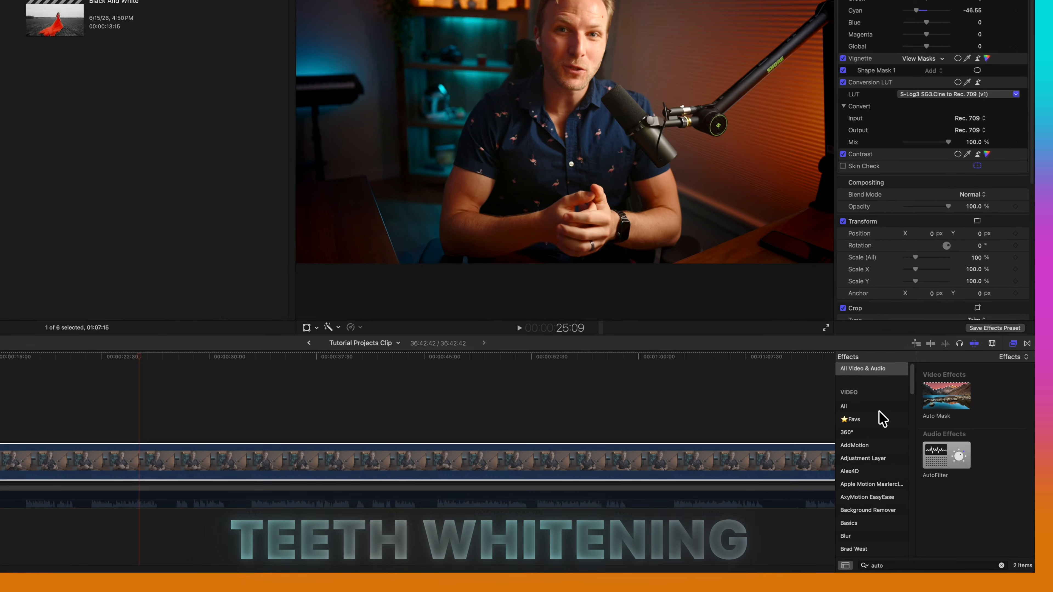
# Step: Search all video effects for "color", apply Color Wheels to clip C0128, and place it above Brightness in the effects order
pyautogui.click(895, 454)
pyautogui.doubleClick(850, 538)
pyautogui.write('color')
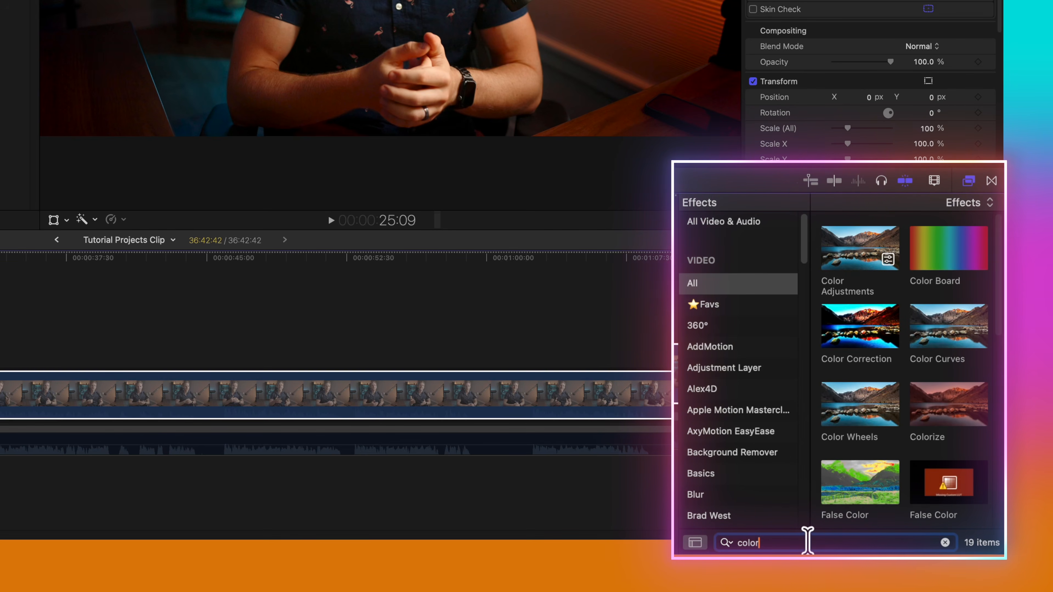
pyautogui.moveTo(866, 410); pyautogui.dragTo(57, 429)
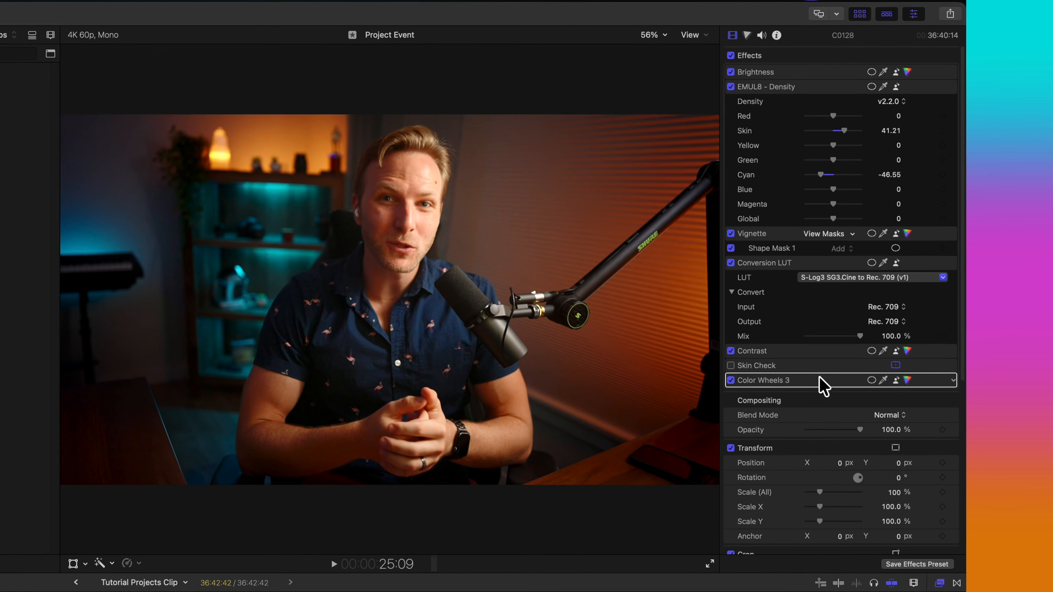
pyautogui.moveTo(909, 267); pyautogui.dragTo(971, 139)
pyautogui.moveTo(823, 214); pyautogui.dragTo(796, 103)
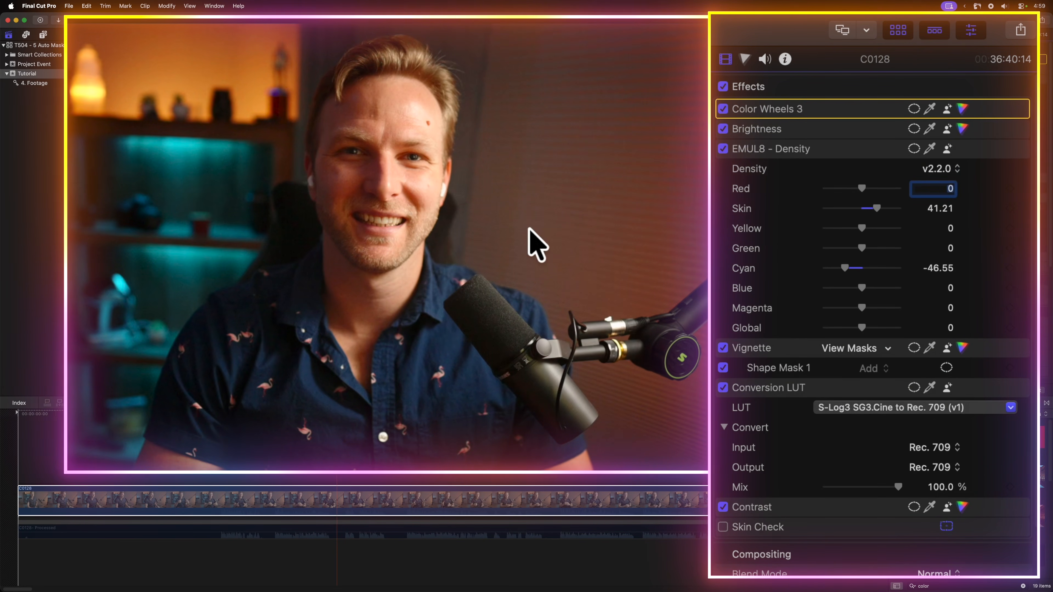
# Step: Add a Teeth auto mask to the Color Wheels 3 correction on a frame with a visible smile
pyautogui.click(962, 109)
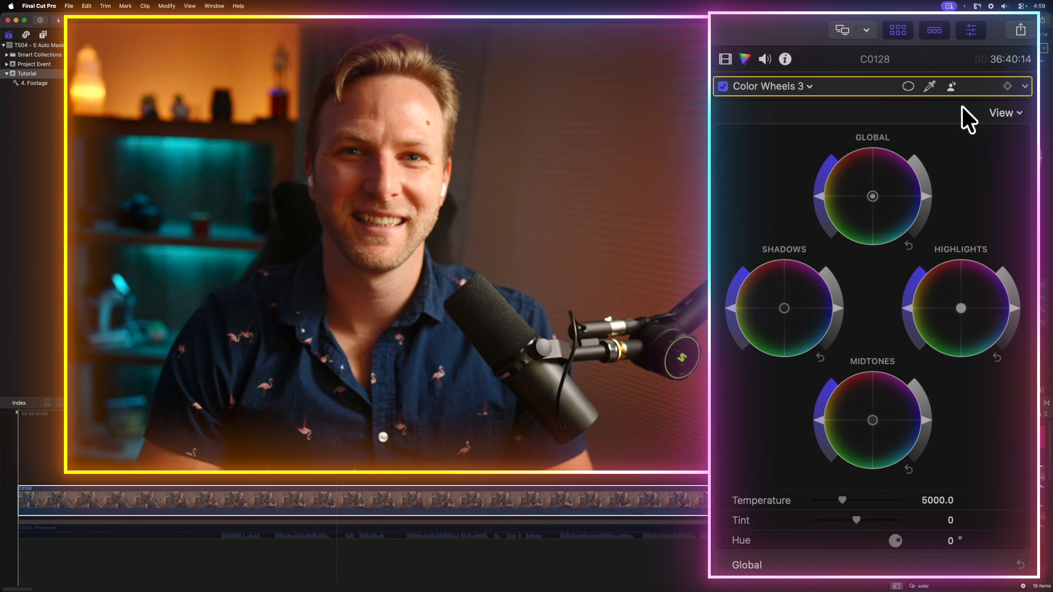
pyautogui.click(950, 86)
pyautogui.click(848, 154)
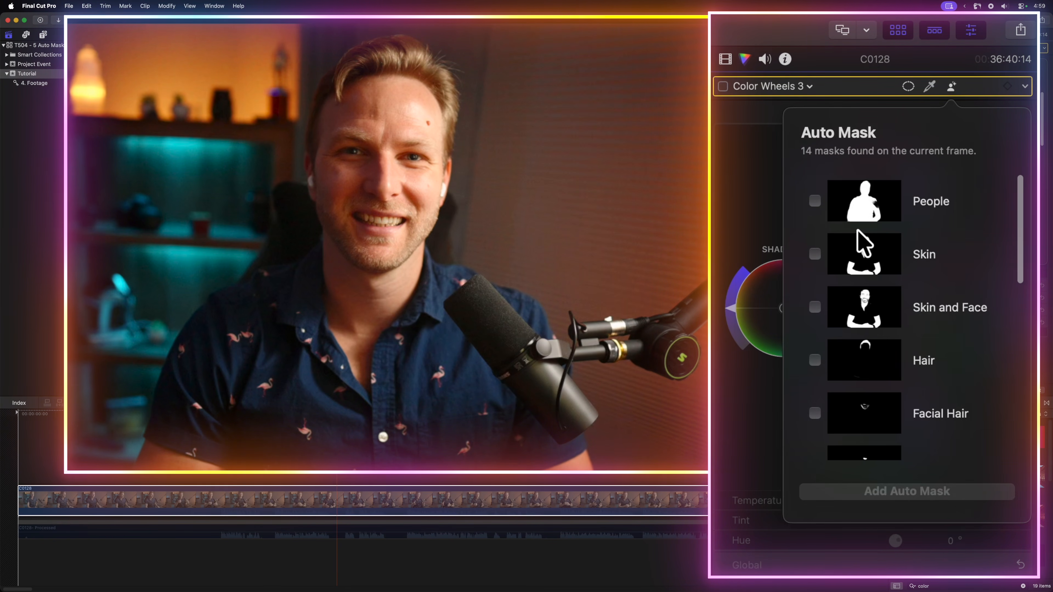
pyautogui.scroll(-5, 854, 272)
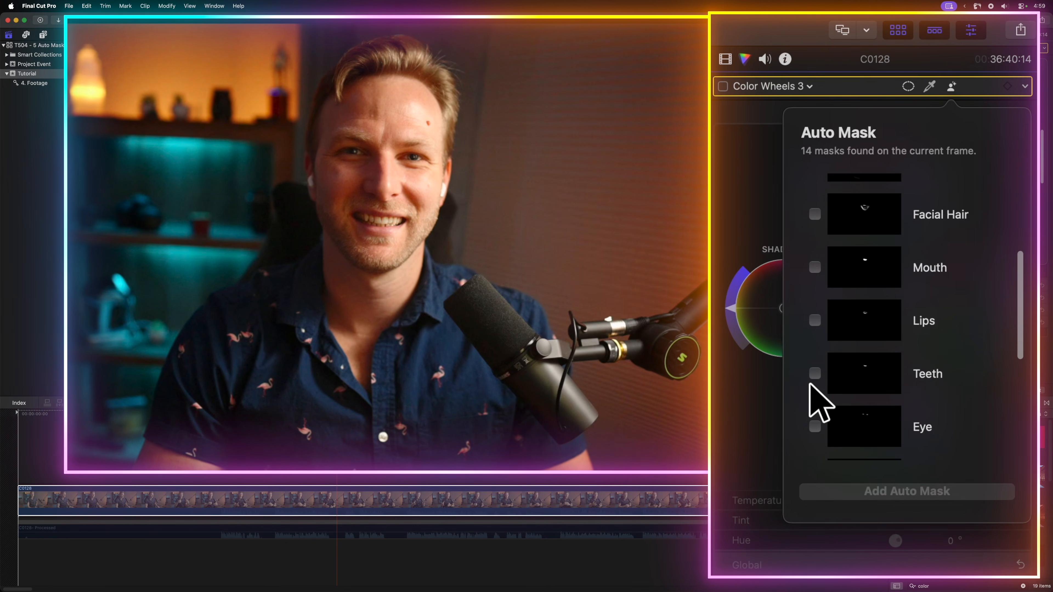
pyautogui.click(814, 374)
pyautogui.click(893, 491)
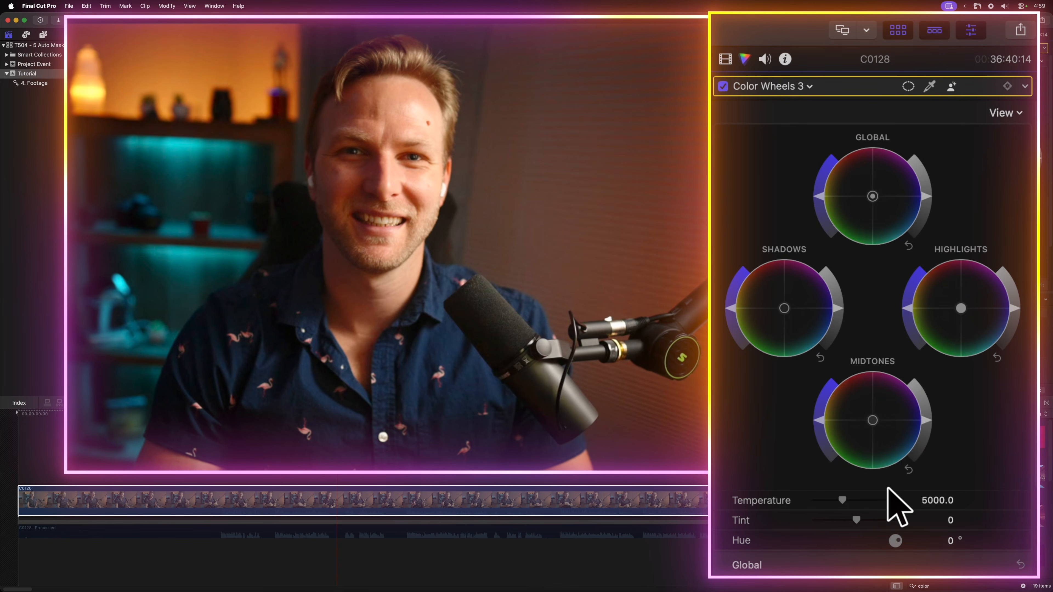
# Step: Whiten the masked teeth by lowering the saturation of the highlights and midtones and raising the highlights' brightness
pyautogui.click(379, 220)
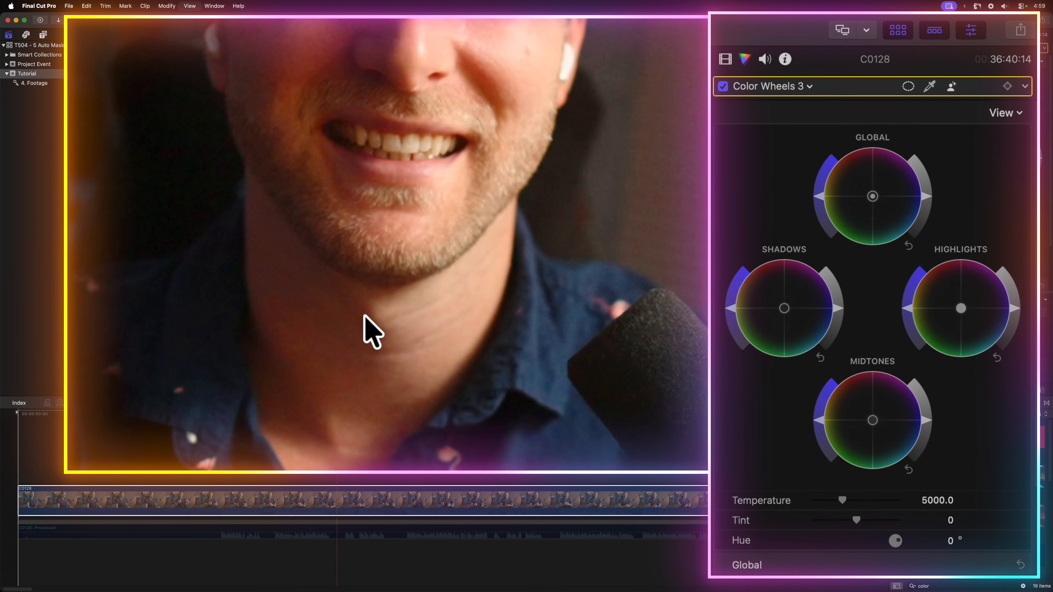
pyautogui.moveTo(685, 427); pyautogui.dragTo(686, 419)
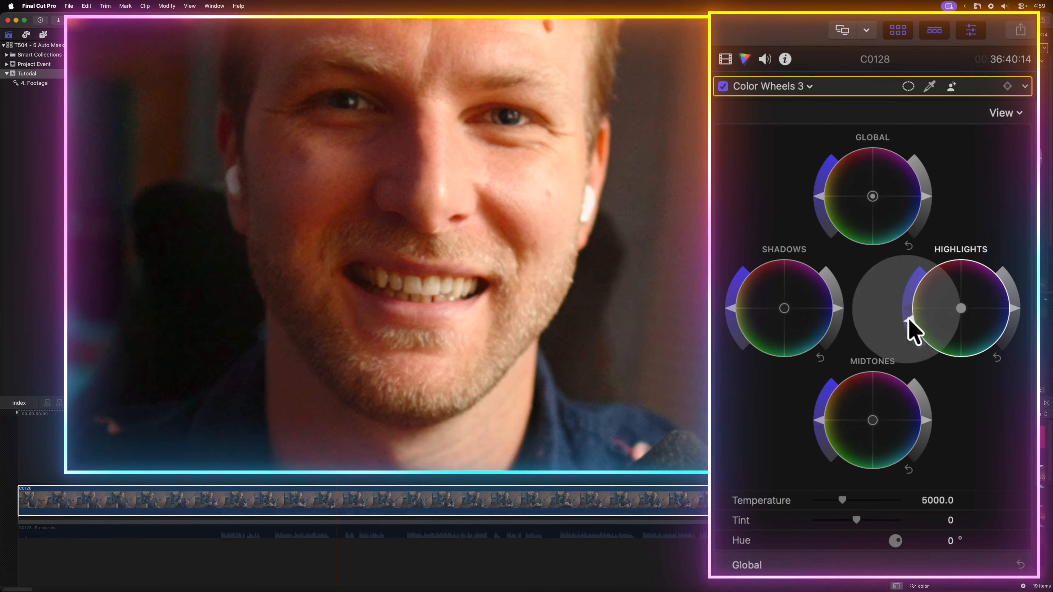
pyautogui.moveTo(912, 330); pyautogui.dragTo(994, 471)
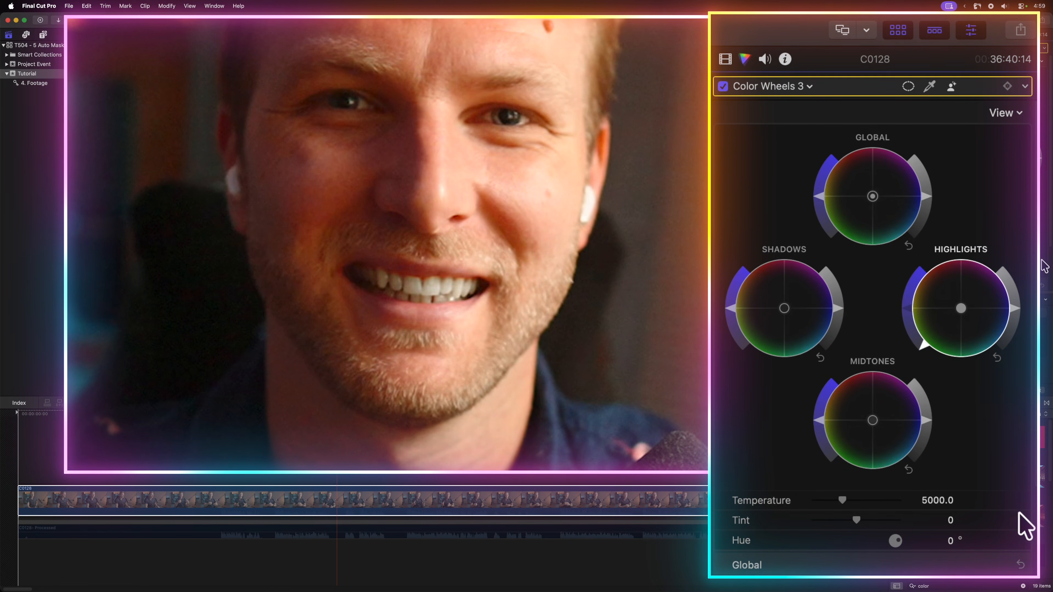
pyautogui.moveTo(911, 318); pyautogui.dragTo(905, 335)
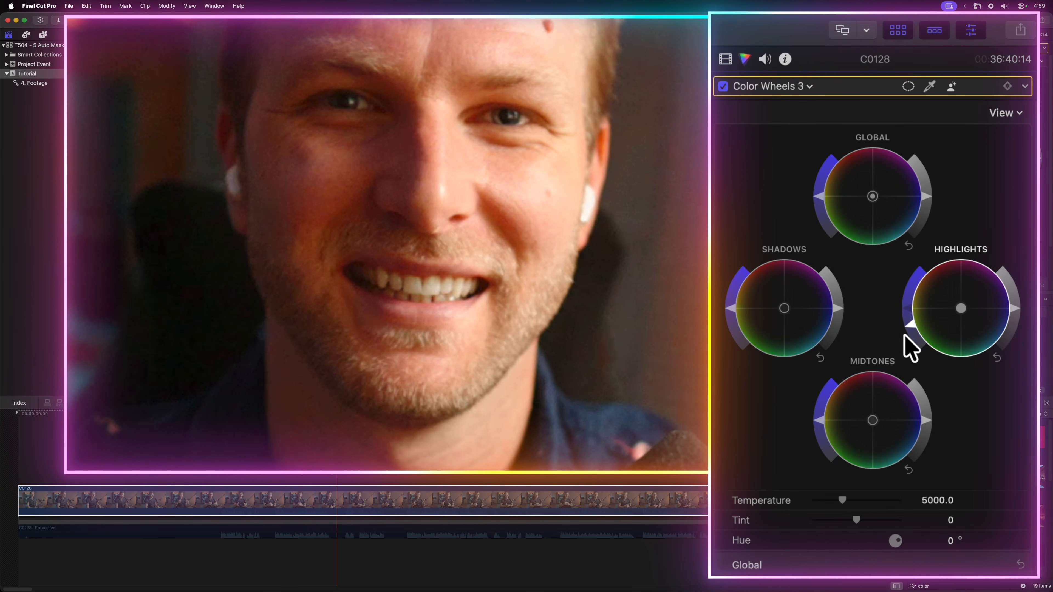
pyautogui.moveTo(824, 418); pyautogui.dragTo(815, 430)
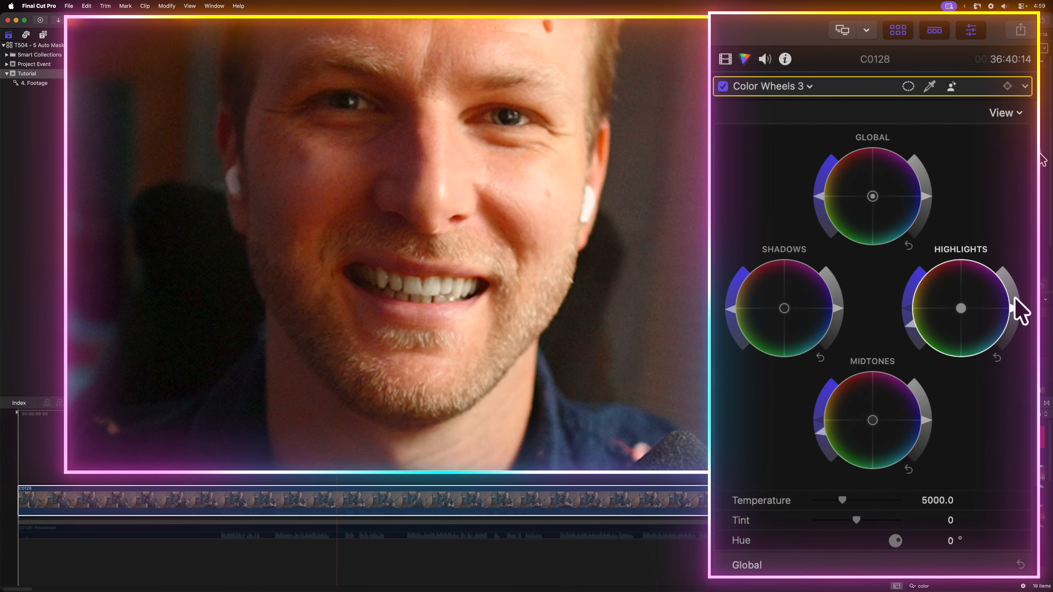
pyautogui.moveTo(1013, 308); pyautogui.dragTo(1013, 297)
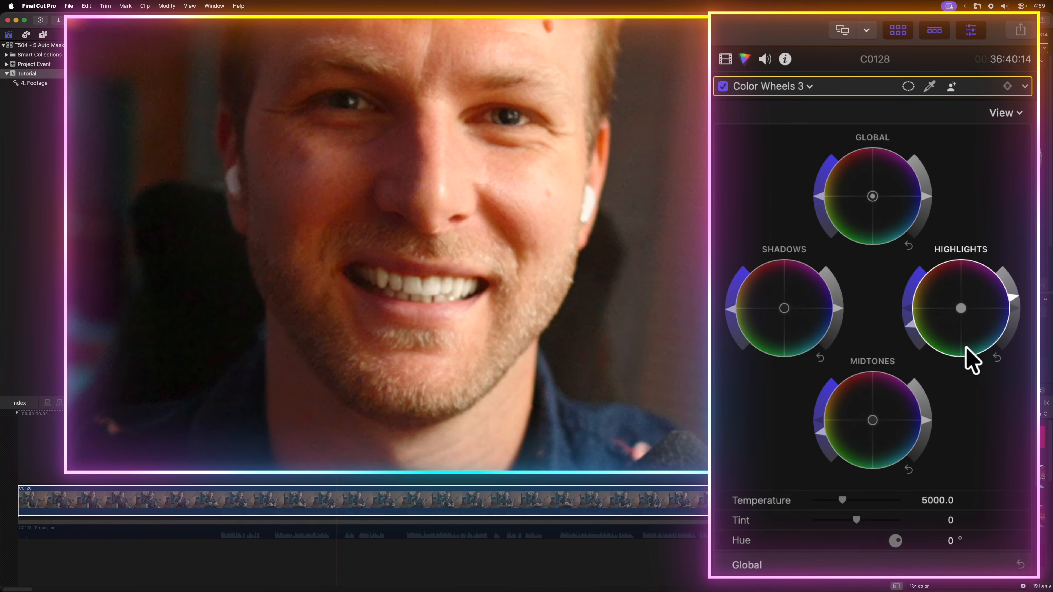
pyautogui.moveTo(922, 410); pyautogui.dragTo(896, 376)
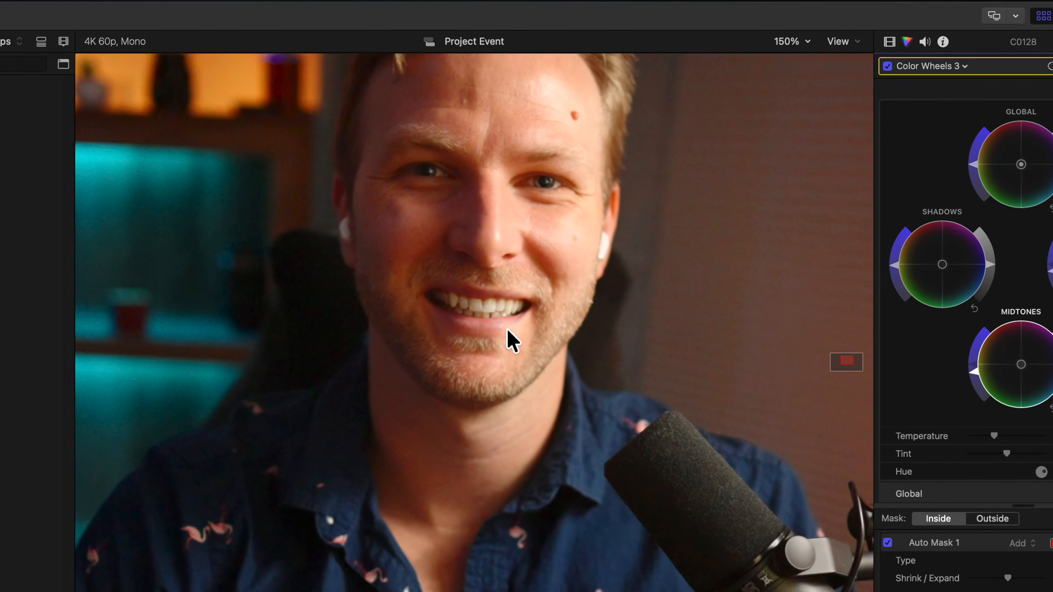
# Step: Compare the teeth with the Color Wheels 3 correction turned off and on
pyautogui.click(887, 66)
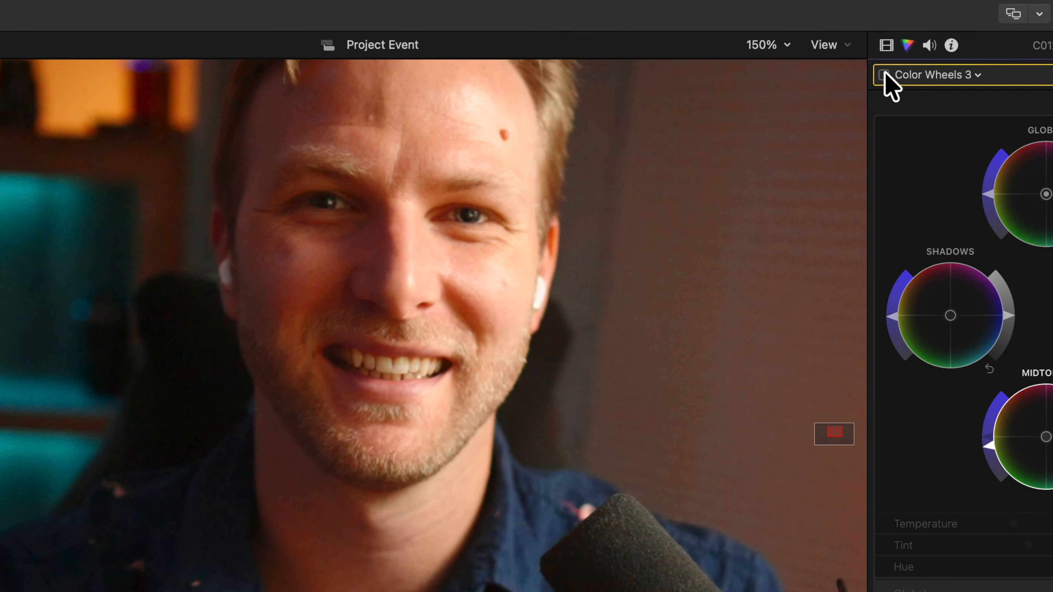
pyautogui.click(885, 73)
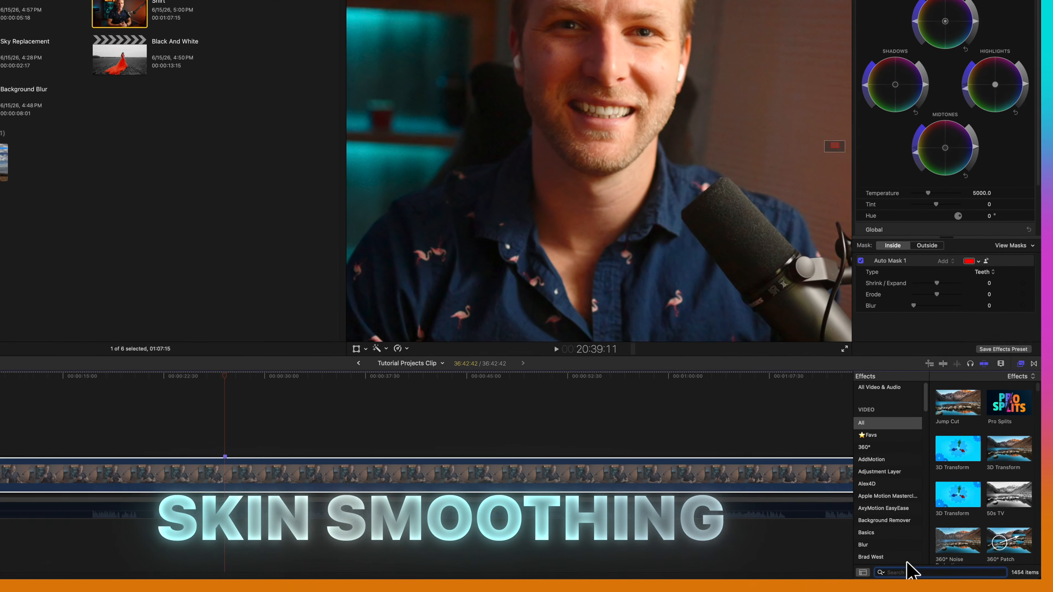
# Step: Search the effects for "gaussian" and apply the Gaussian blur to clip C0128
pyautogui.click(936, 584)
pyautogui.write('gauss')
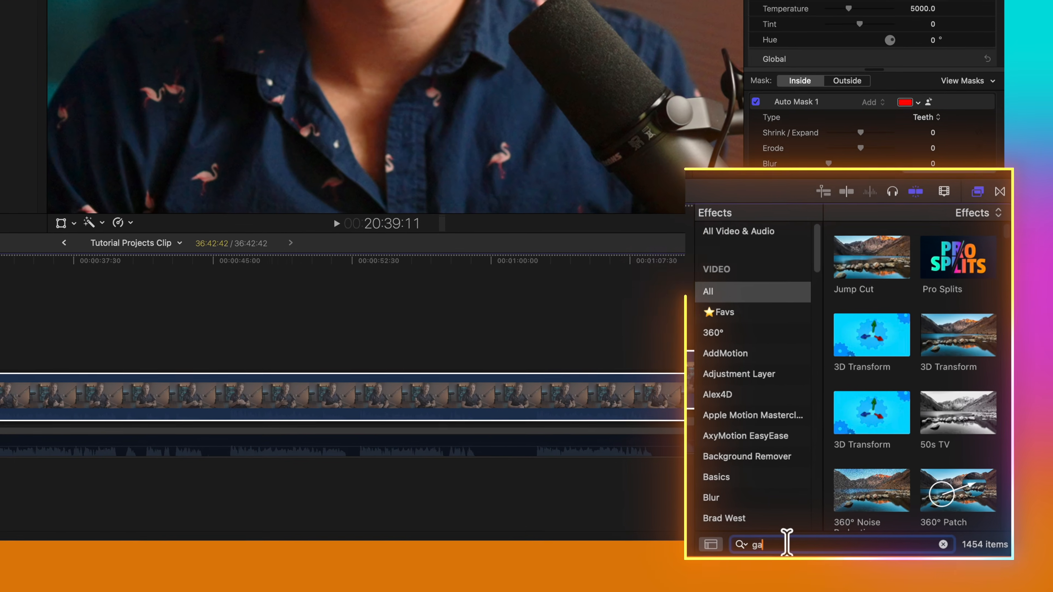
pyautogui.write('ian')
pyautogui.moveTo(863, 274); pyautogui.dragTo(89, 390)
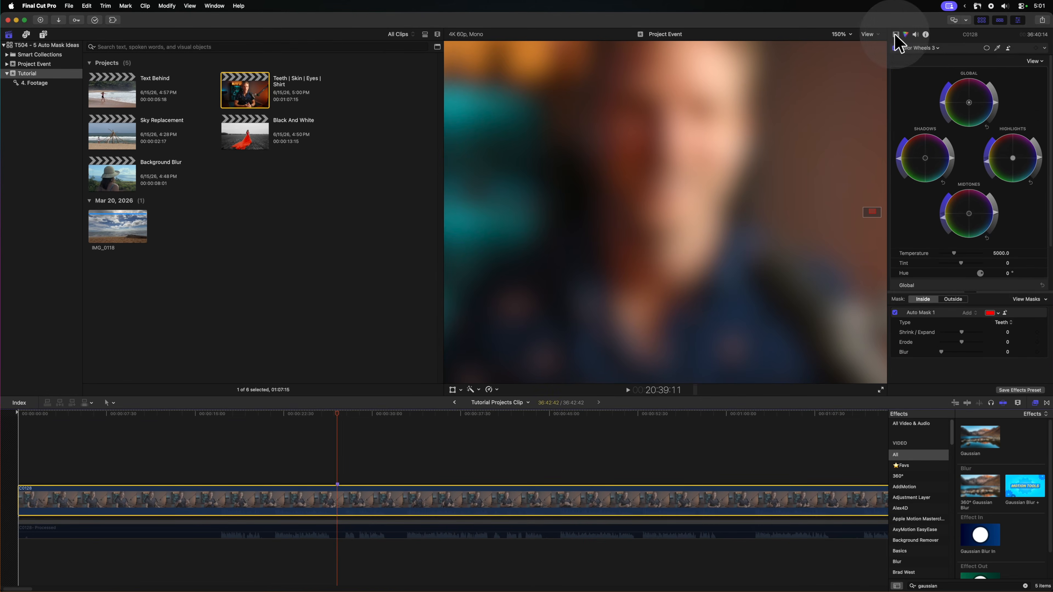
# Step: Add a Skin auto mask to the Gaussian blur on clip C0128 and set the blur amount to 1.5
pyautogui.click(895, 36)
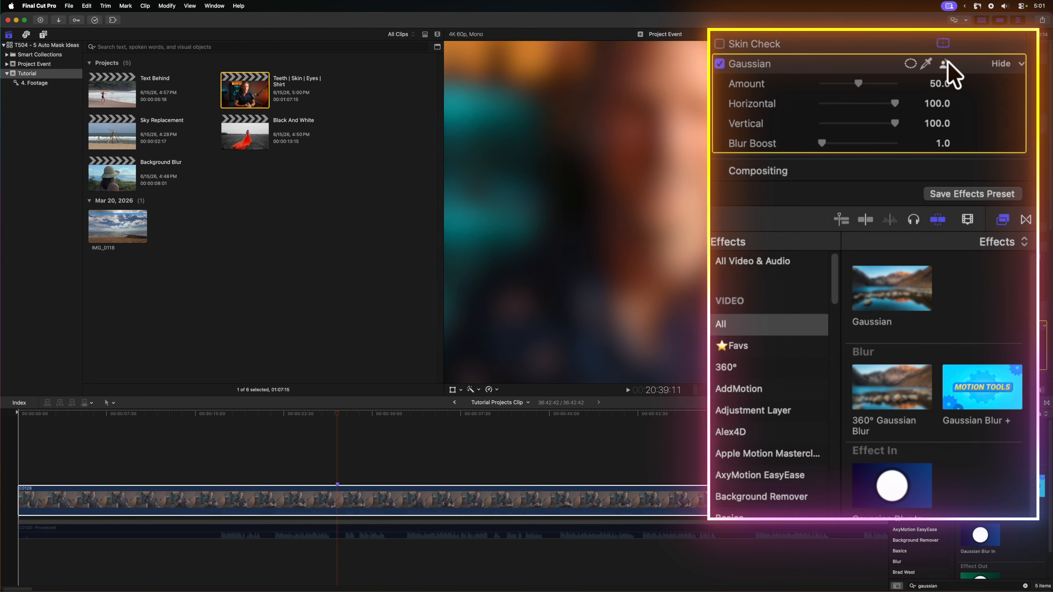
pyautogui.click(993, 103)
pyautogui.click(852, 115)
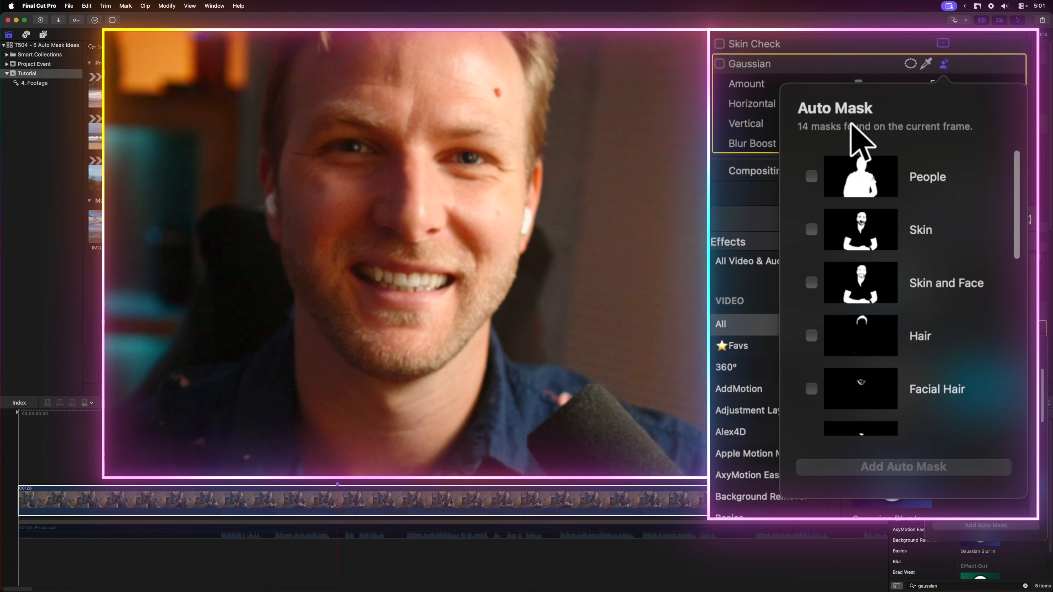
pyautogui.click(811, 230)
pyautogui.click(994, 526)
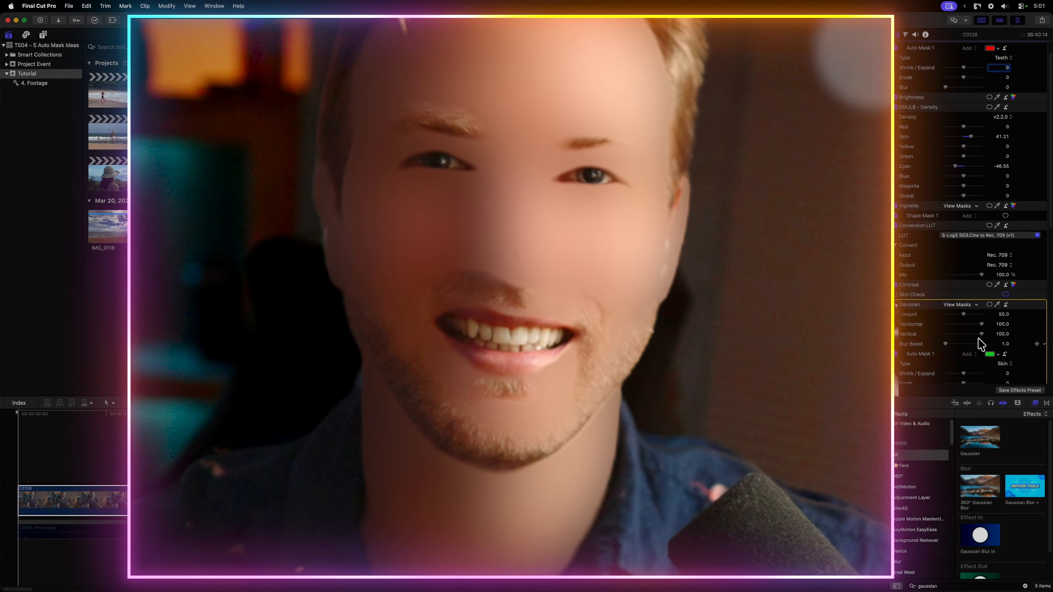
pyautogui.scroll(-1, 976, 334)
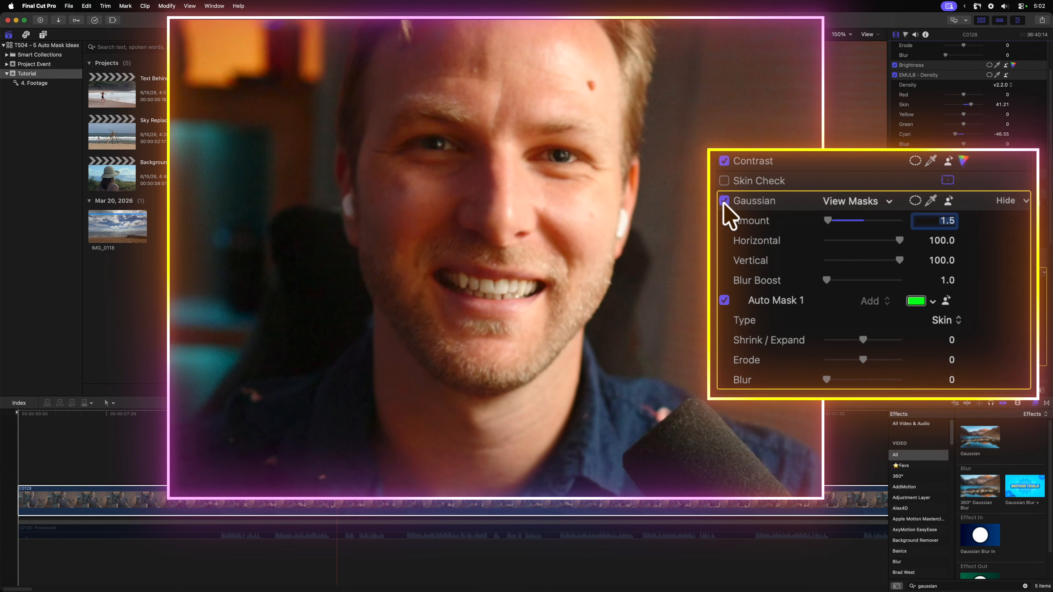
pyautogui.click(944, 217)
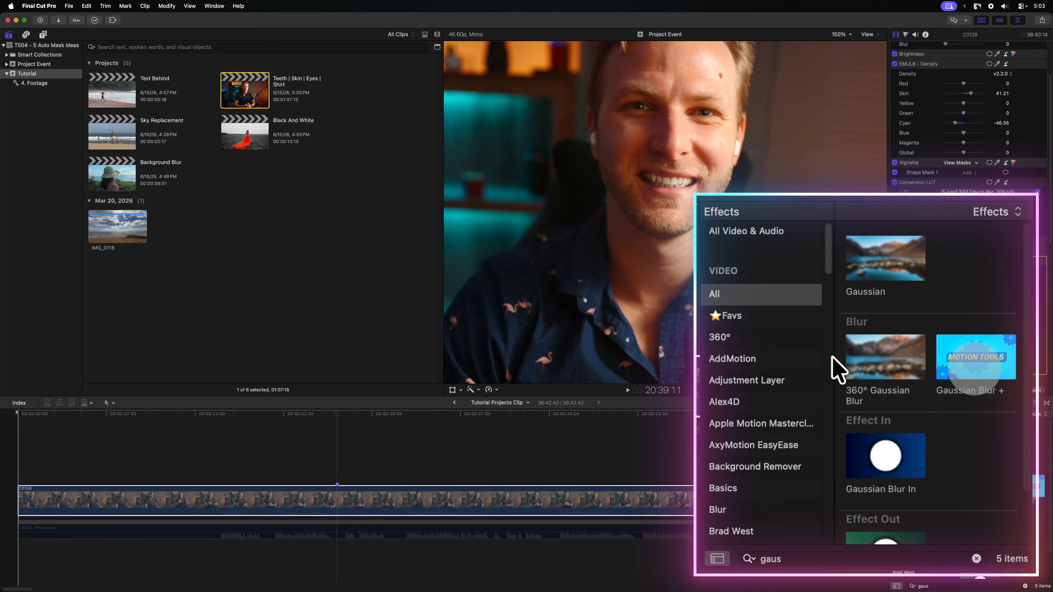
# Step: Apply Gaussian Blur + with a Skin auto mask to clip C0128, using an amount of 33 and a mix of 44.09 %
pyautogui.moveTo(970, 361); pyautogui.dragTo(398, 499)
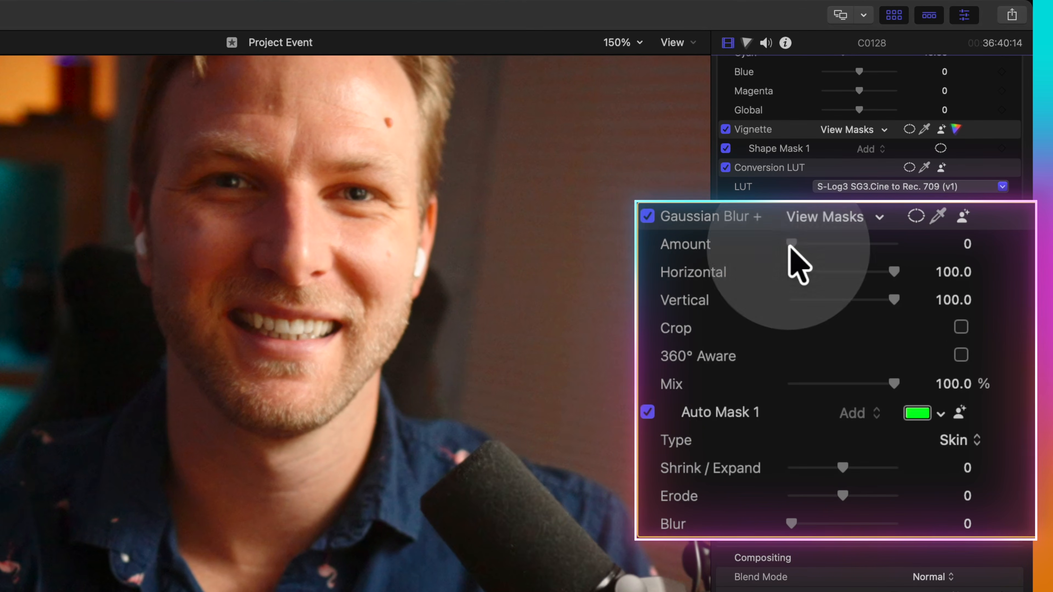
pyautogui.moveTo(789, 245); pyautogui.dragTo(795, 246)
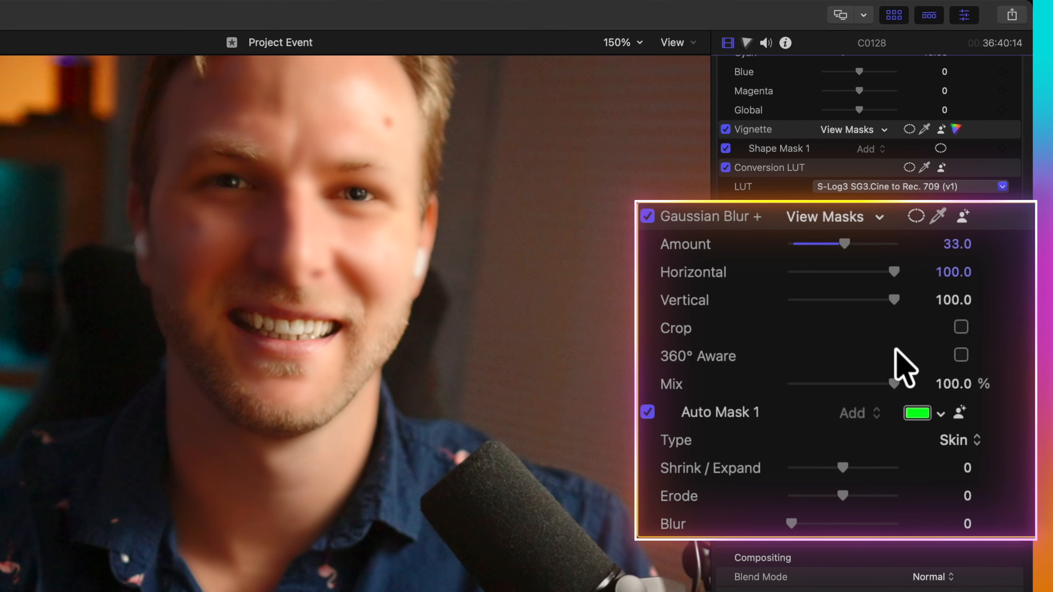
pyautogui.moveTo(875, 375); pyautogui.dragTo(841, 377)
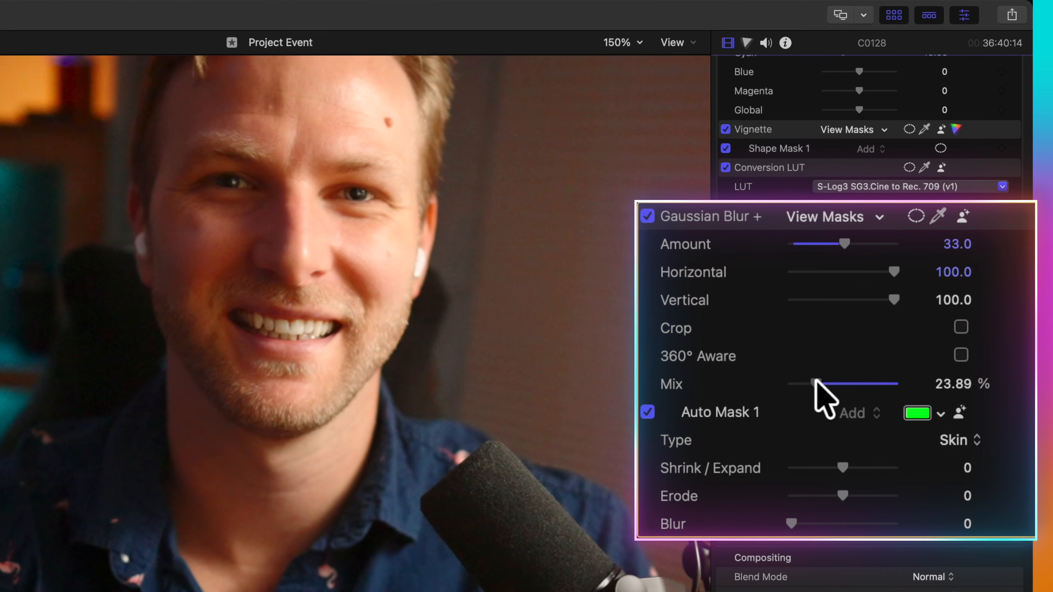
pyautogui.hotkey('shift', 'z')
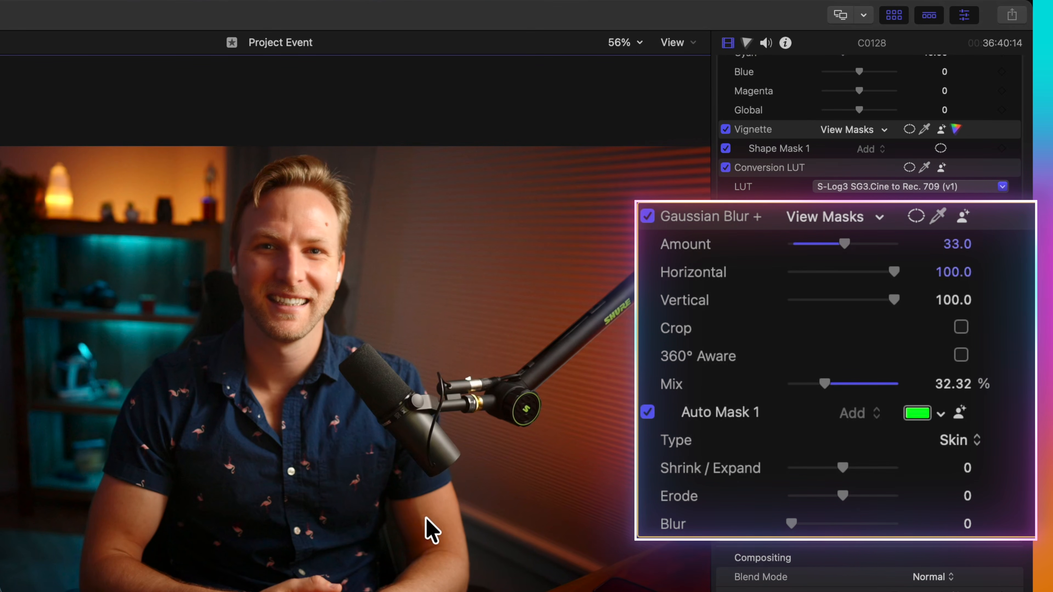
pyautogui.moveTo(824, 383); pyautogui.dragTo(927, 310)
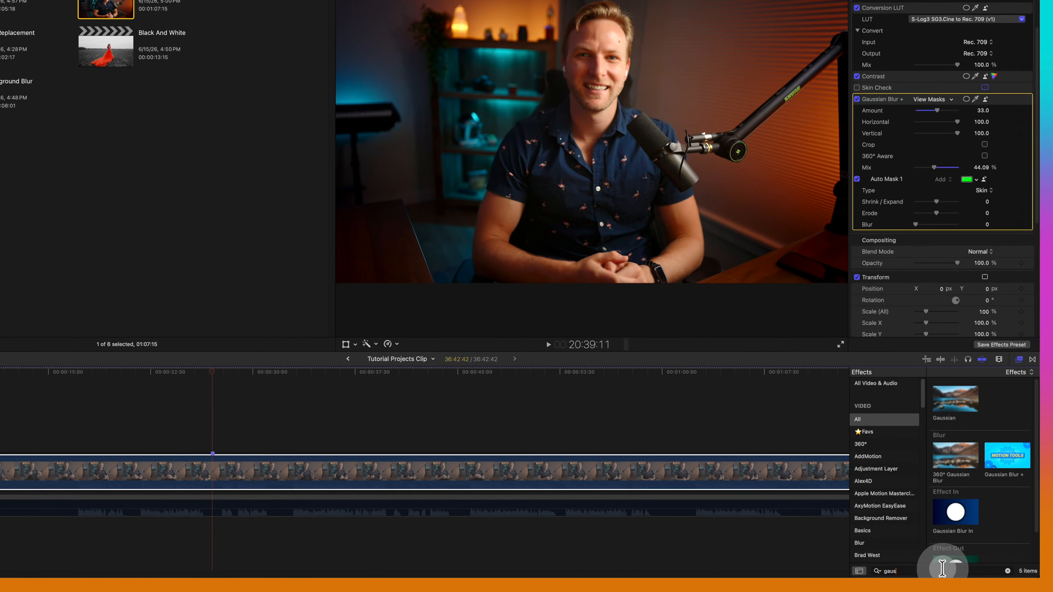
# Step: Search the effects for "unsharp"
pyautogui.doubleClick(946, 565)
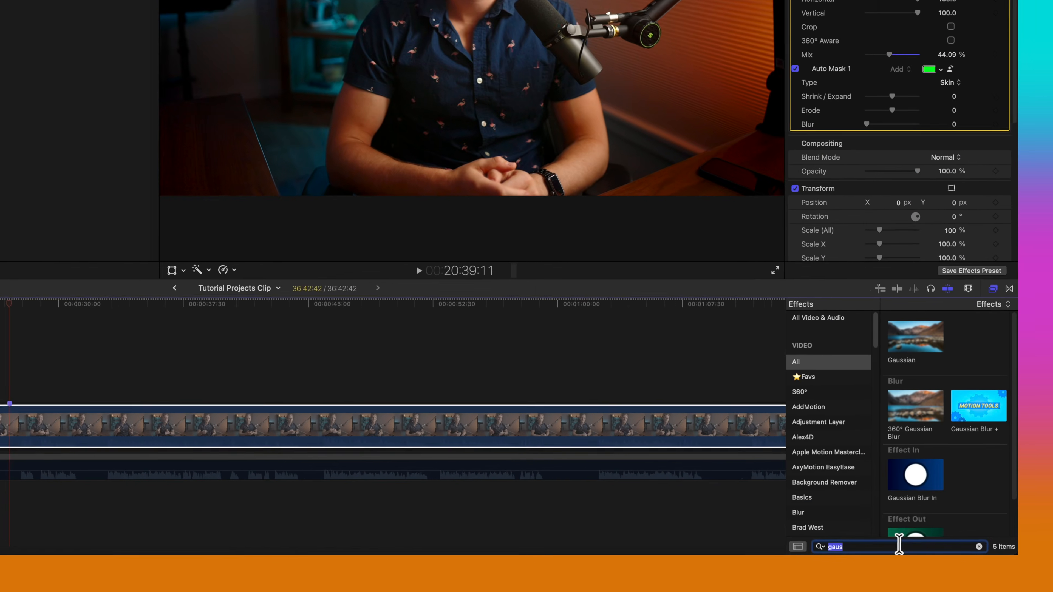
pyautogui.write('unsharp')
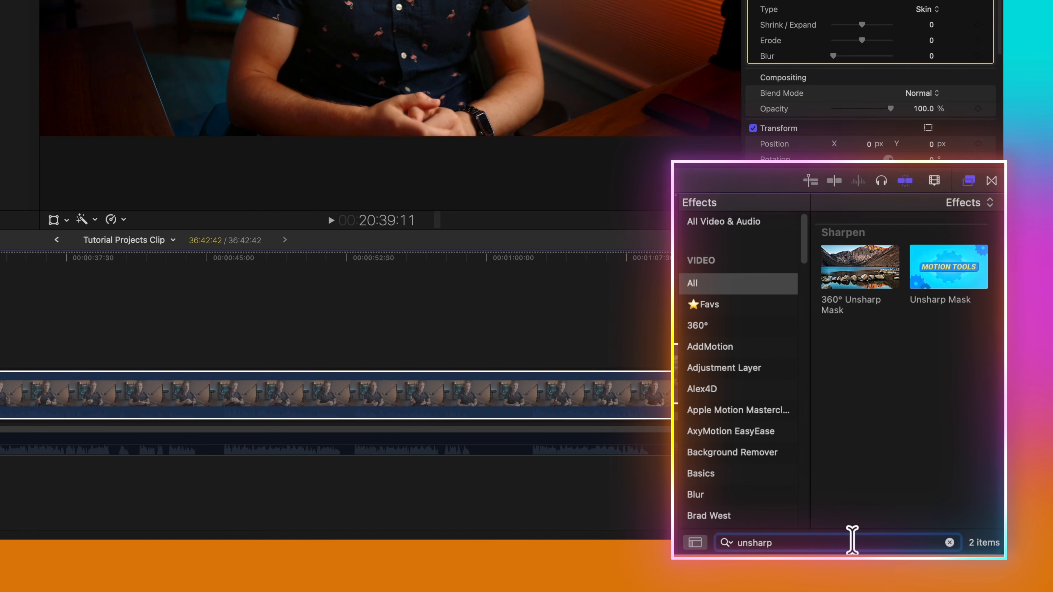